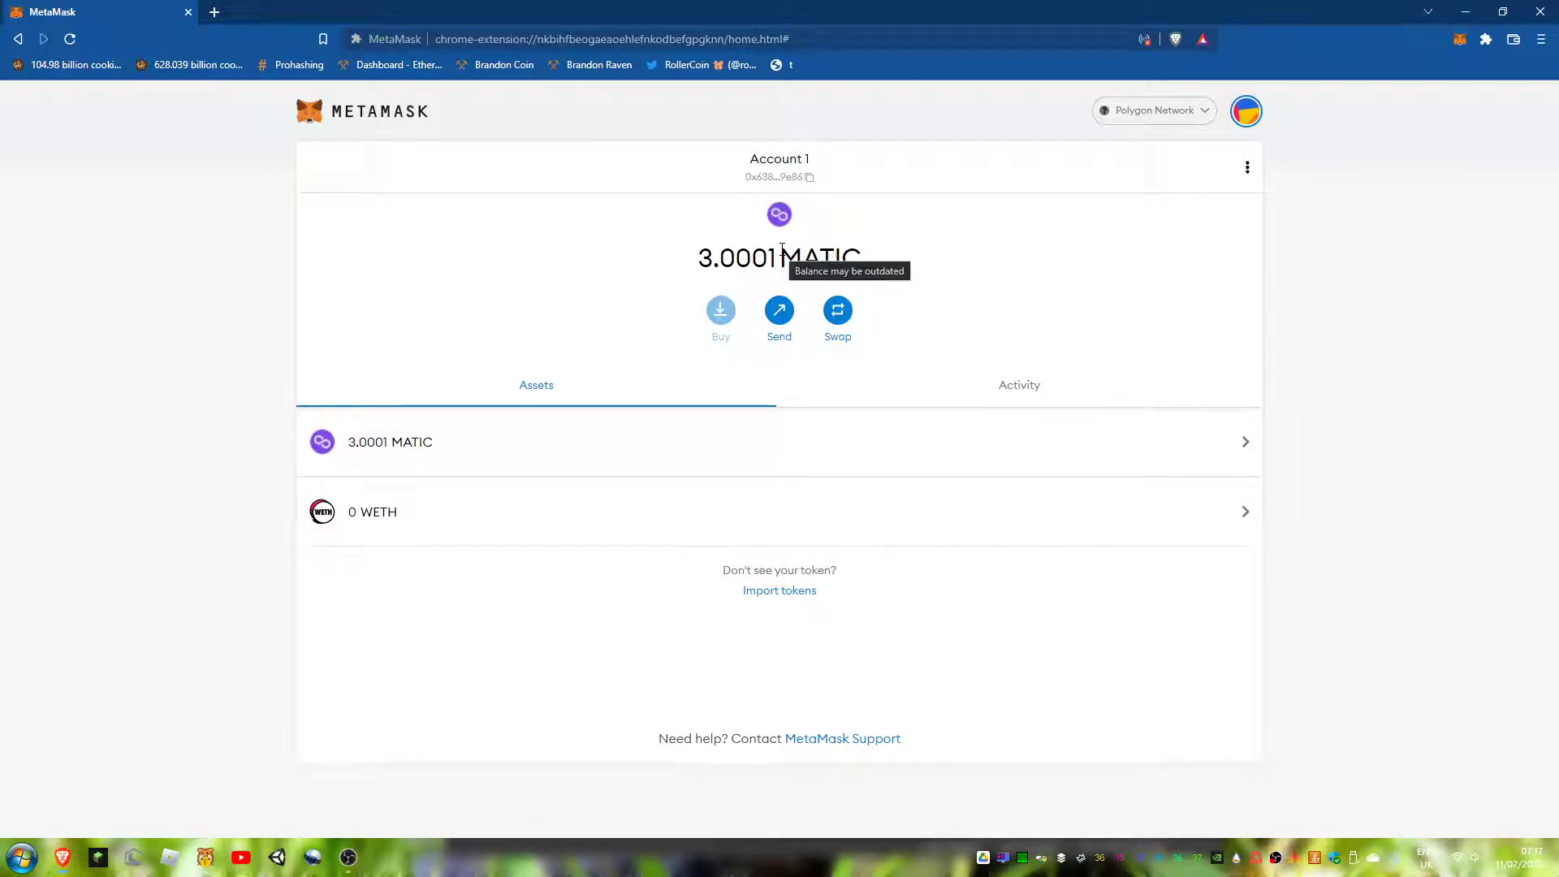
Step: Open a new tab and visit the Polygon Curve.fi site from the 'curve' suggestion
key("ctrl+t")
type("curv")
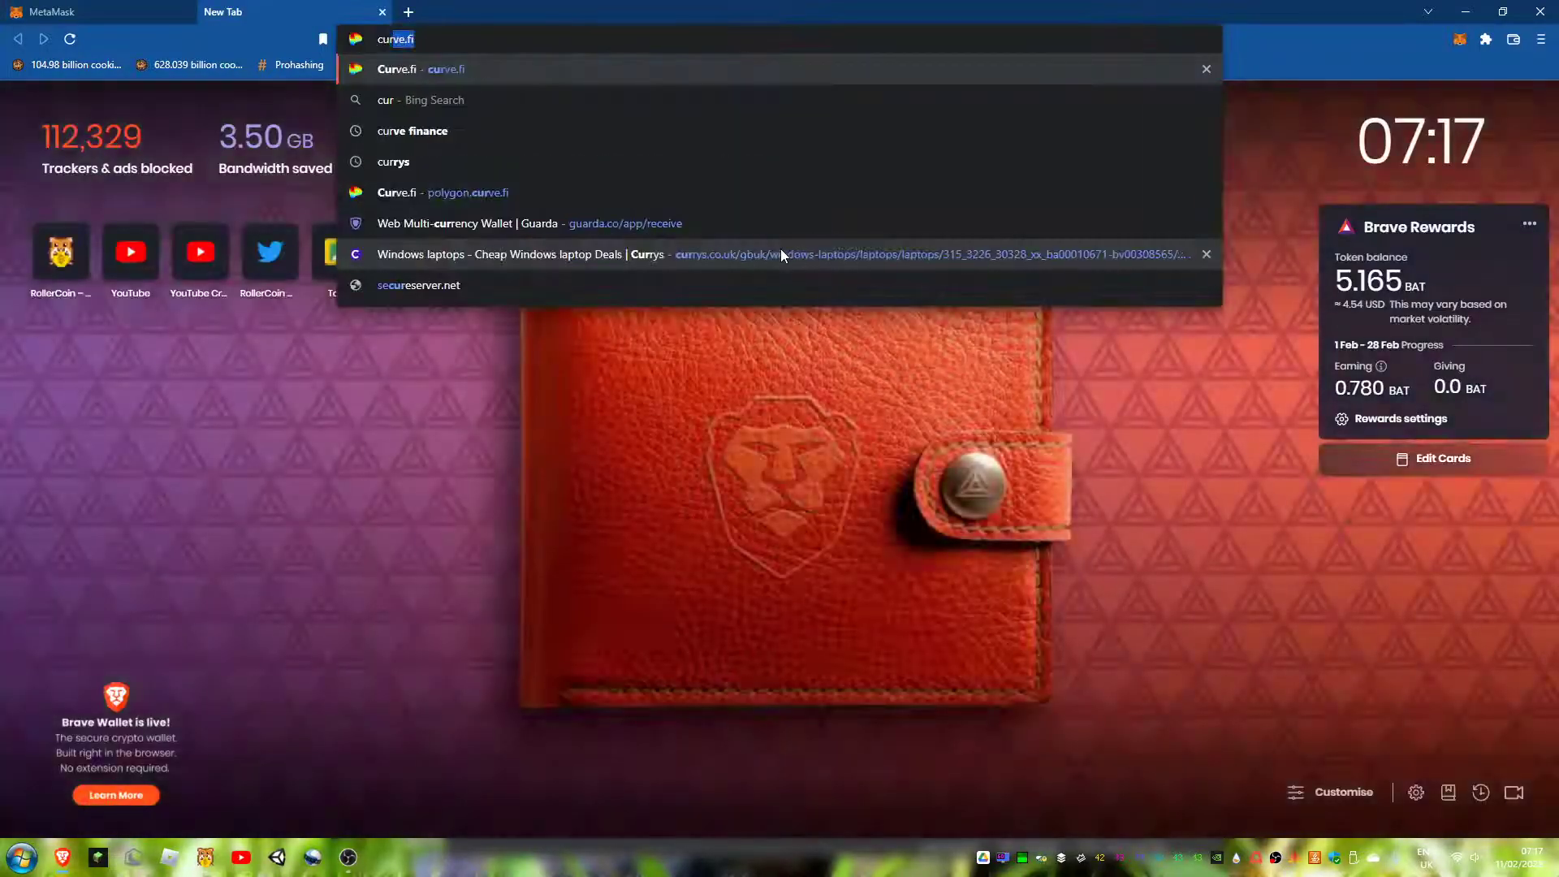
type("e.fi")
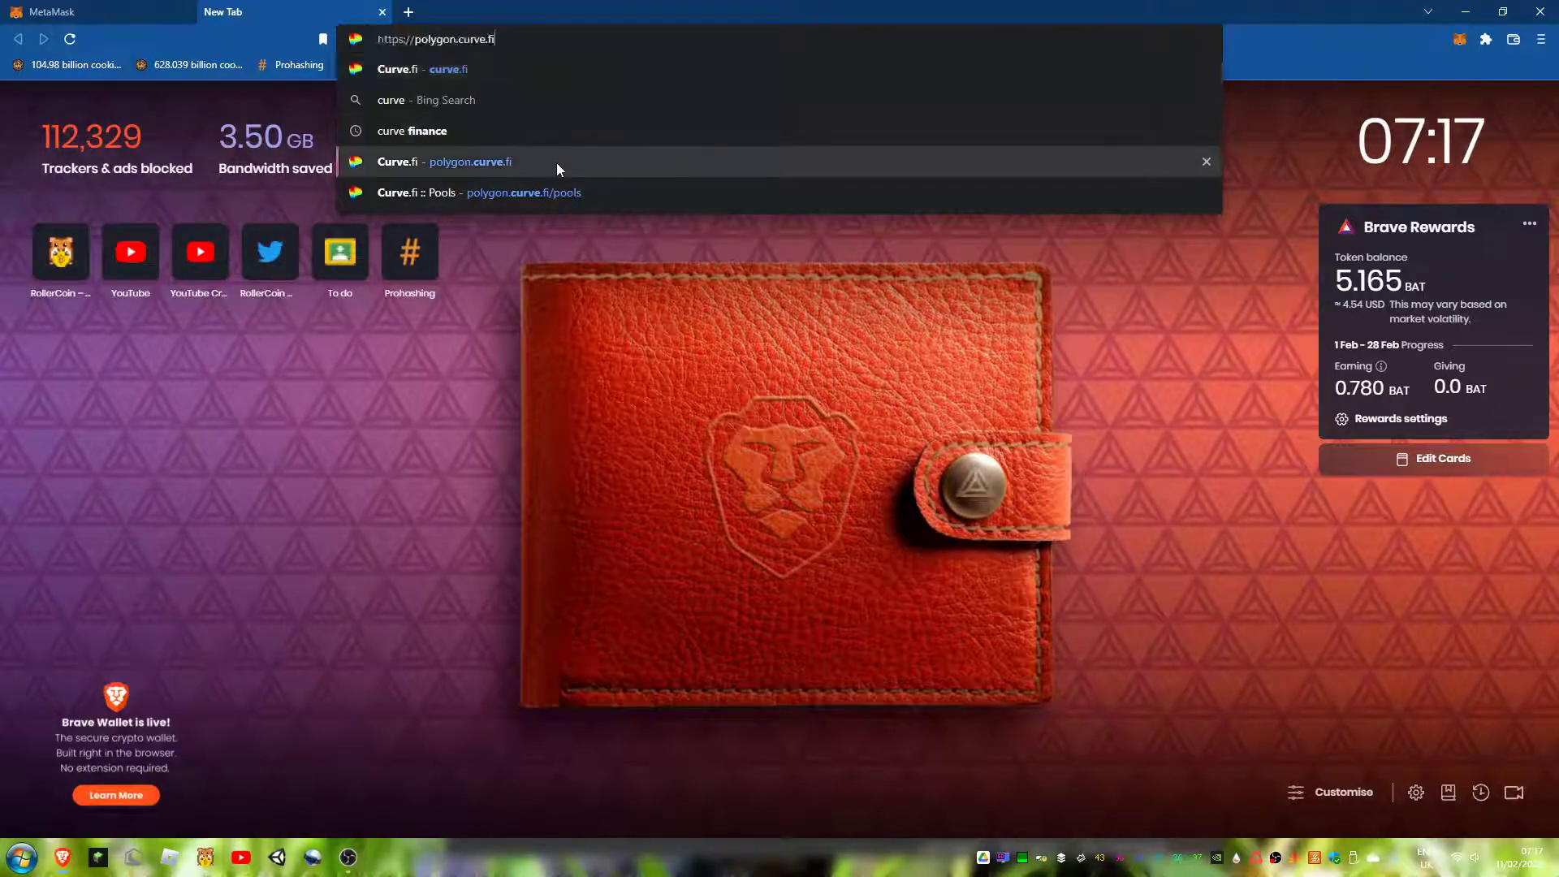
left_click(469, 161)
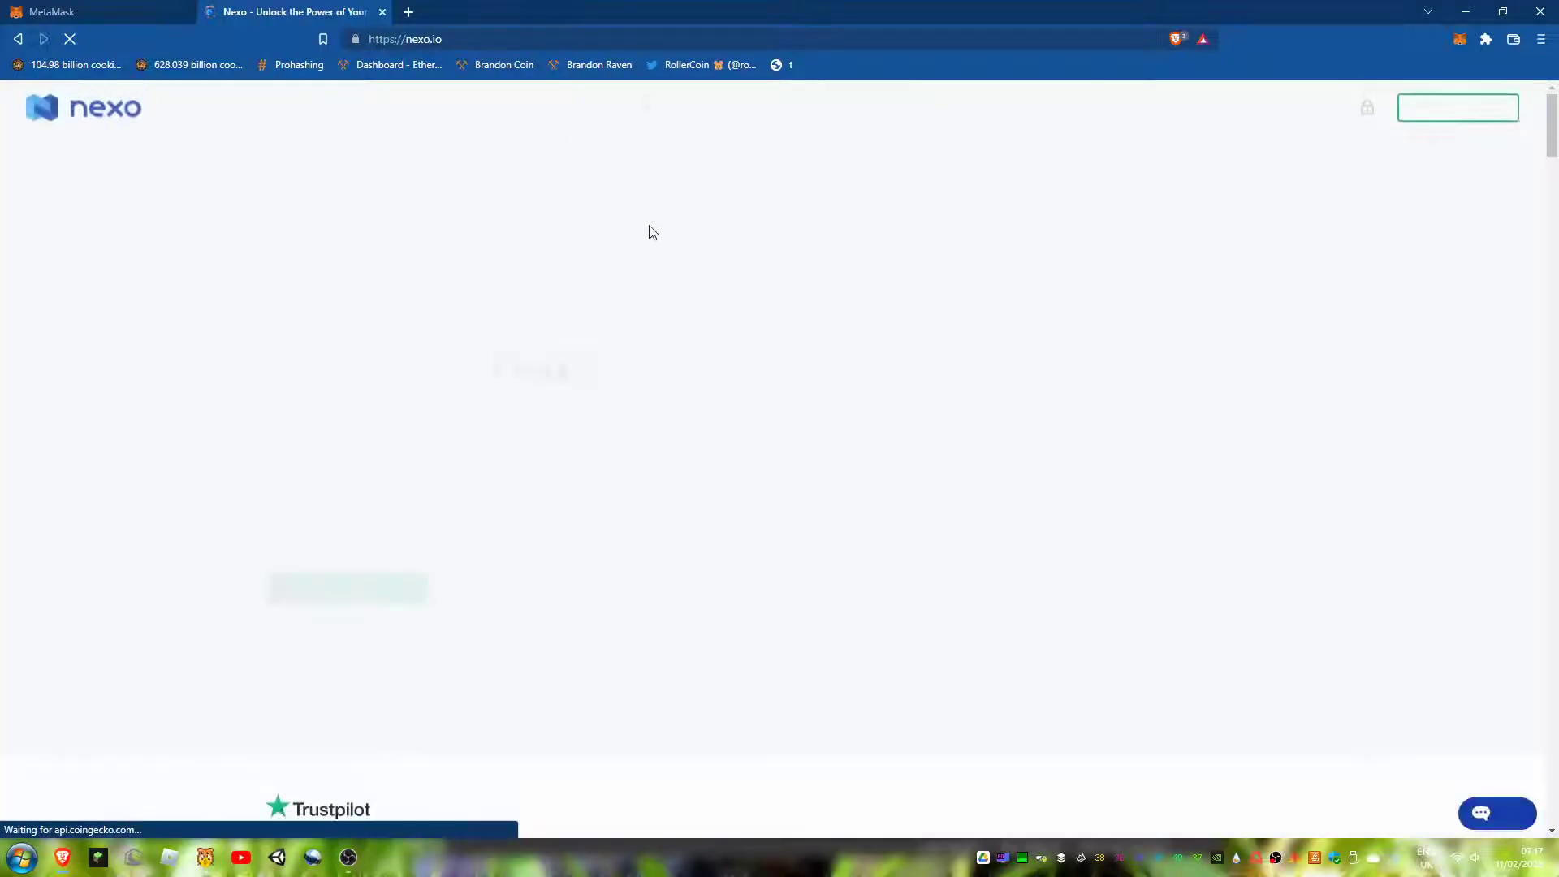
scroll(740, 315, "down", 4)
scroll(741, 314, "down", 4)
scroll(747, 323, "down", 2)
scroll(747, 322, "down", 4)
scroll(743, 321, "down", 3)
scroll(585, 373, "down", 4)
scroll(586, 374, "down", 2)
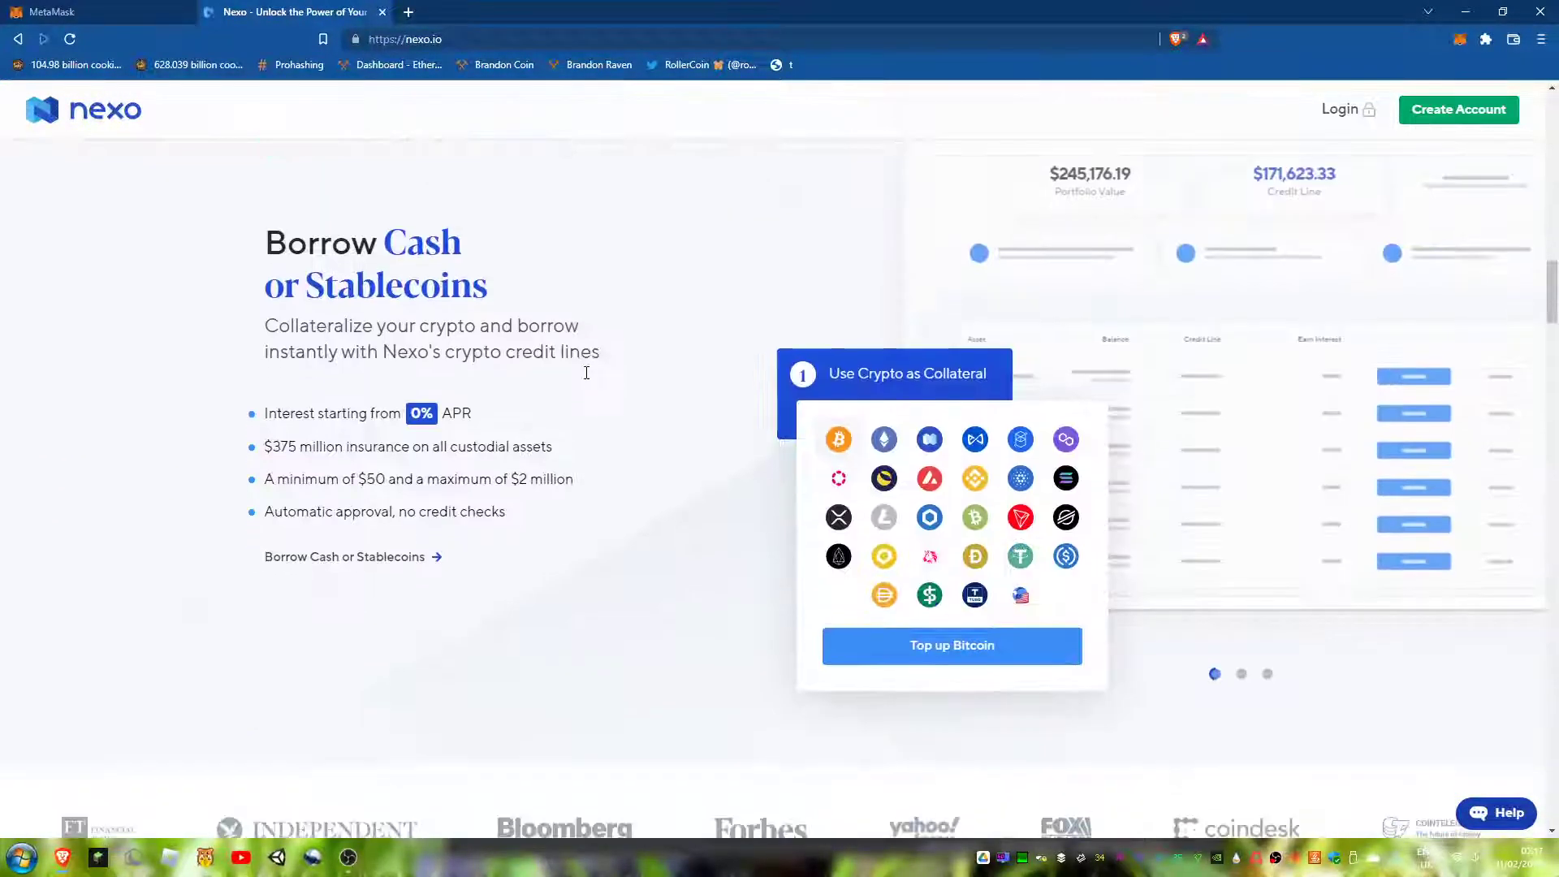
scroll(586, 374, "down", 4)
scroll(586, 374, "down", 4)
scroll(581, 378, "down", 4)
scroll(580, 379, "down", 2)
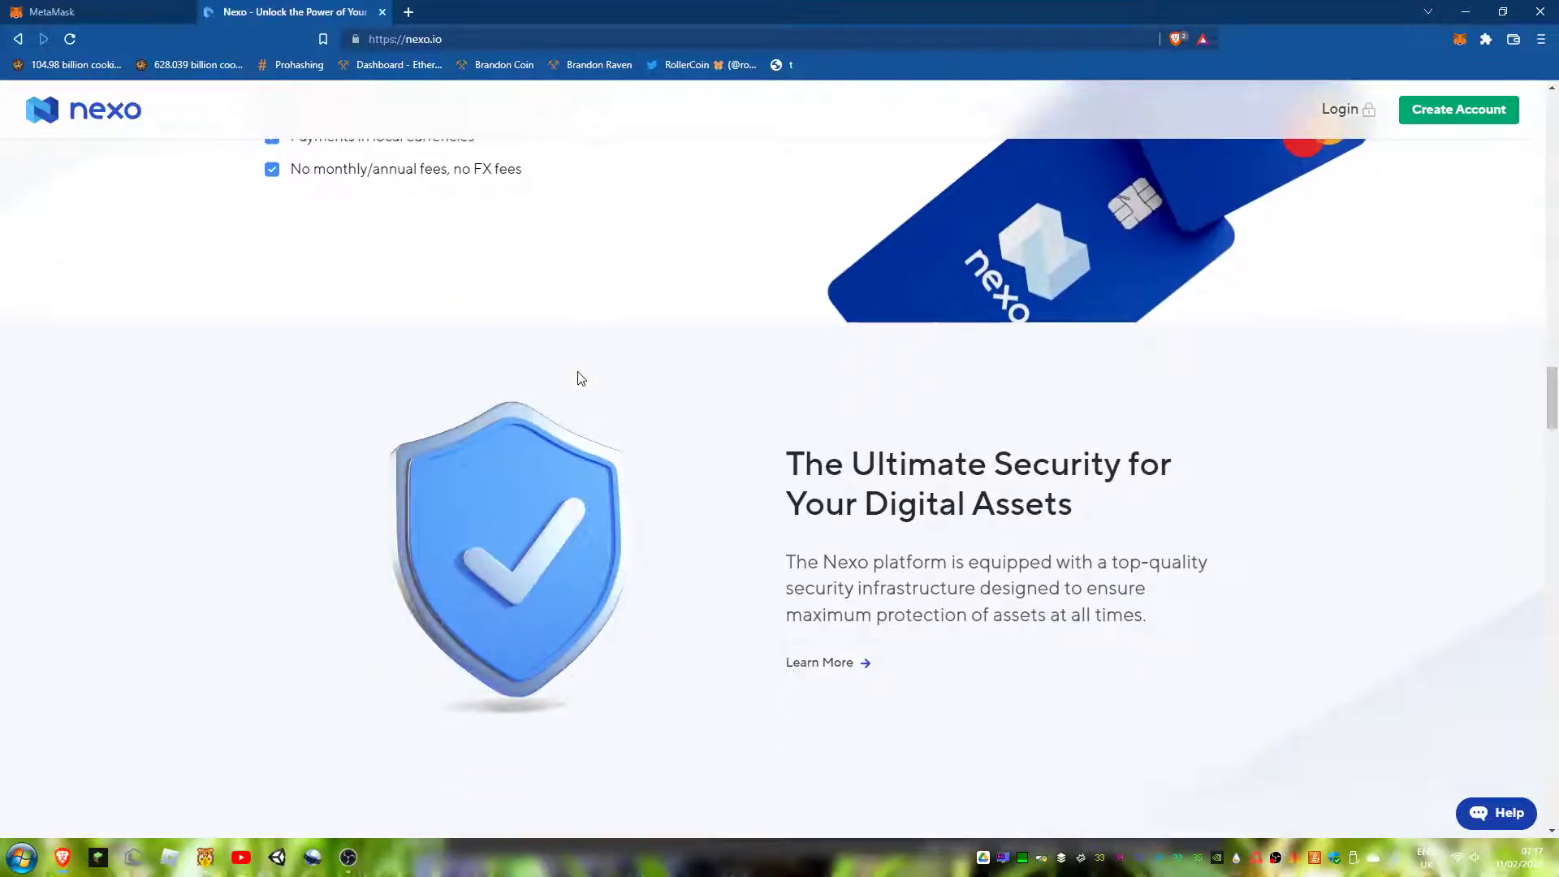
scroll(578, 379, "down", 5)
scroll(578, 379, "down", 3)
scroll(577, 378, "up", 3)
Step: Return to the top of the browsed nexo.io home page
key("Home")
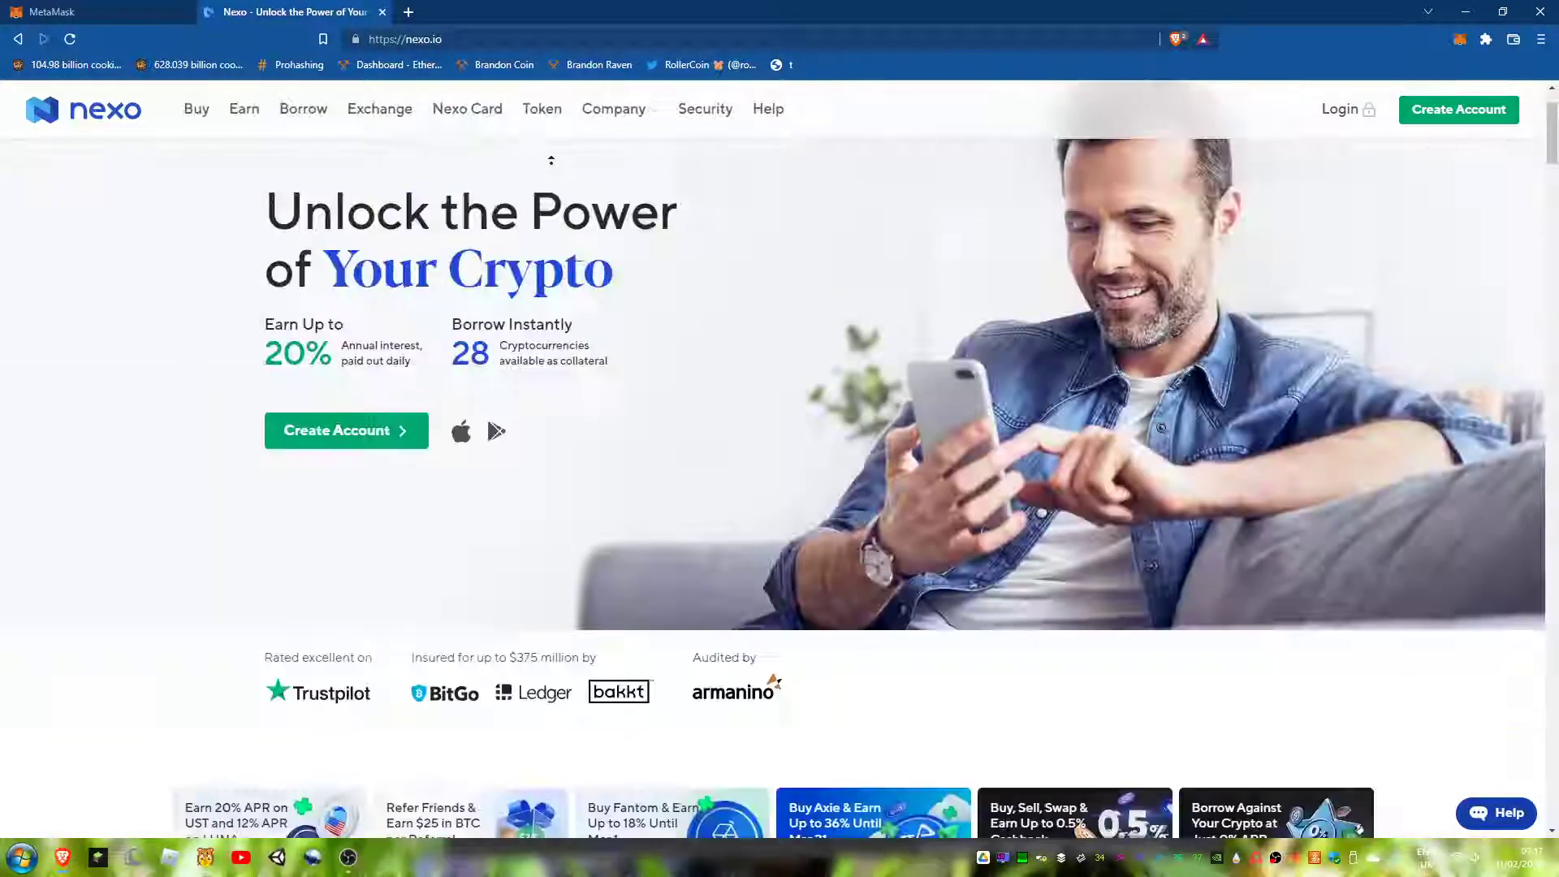
Step: Open the Earn page and highlight MATIC's 16% APR in Supported Assets & Rates
left_click(243, 108)
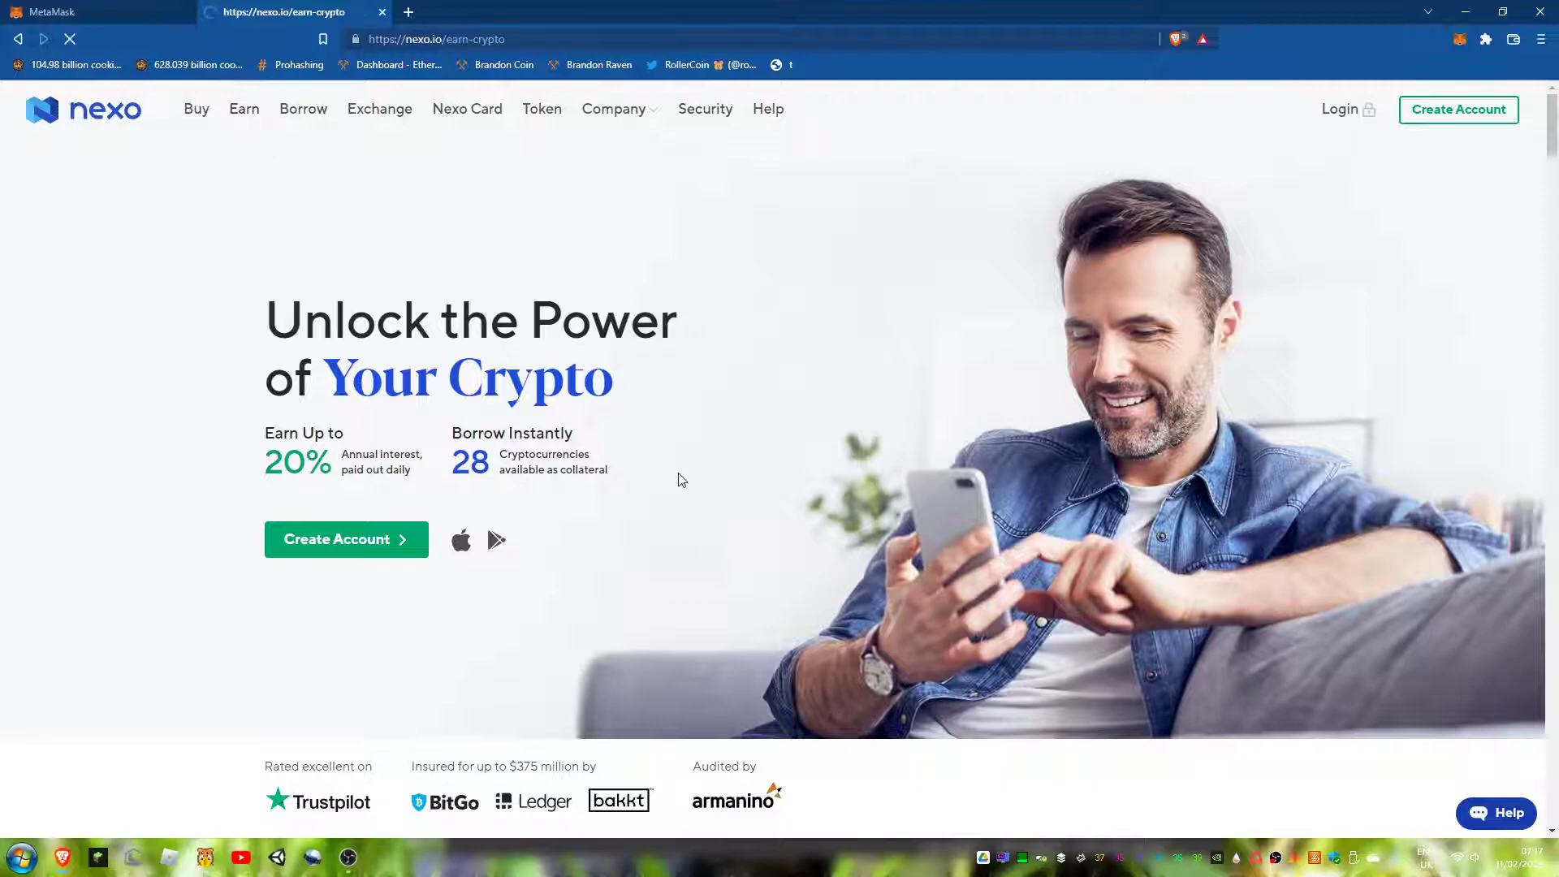
scroll(692, 484, "down", 5)
scroll(693, 484, "down", 5)
scroll(692, 486, "down", 3)
scroll(852, 512, "down", 2)
scroll(1039, 493, "down", 3)
scroll(1032, 460, "up", 2)
scroll(852, 487, "up", 2)
scroll(780, 536, "up", 2)
left_click_drag(851, 558, 922, 562)
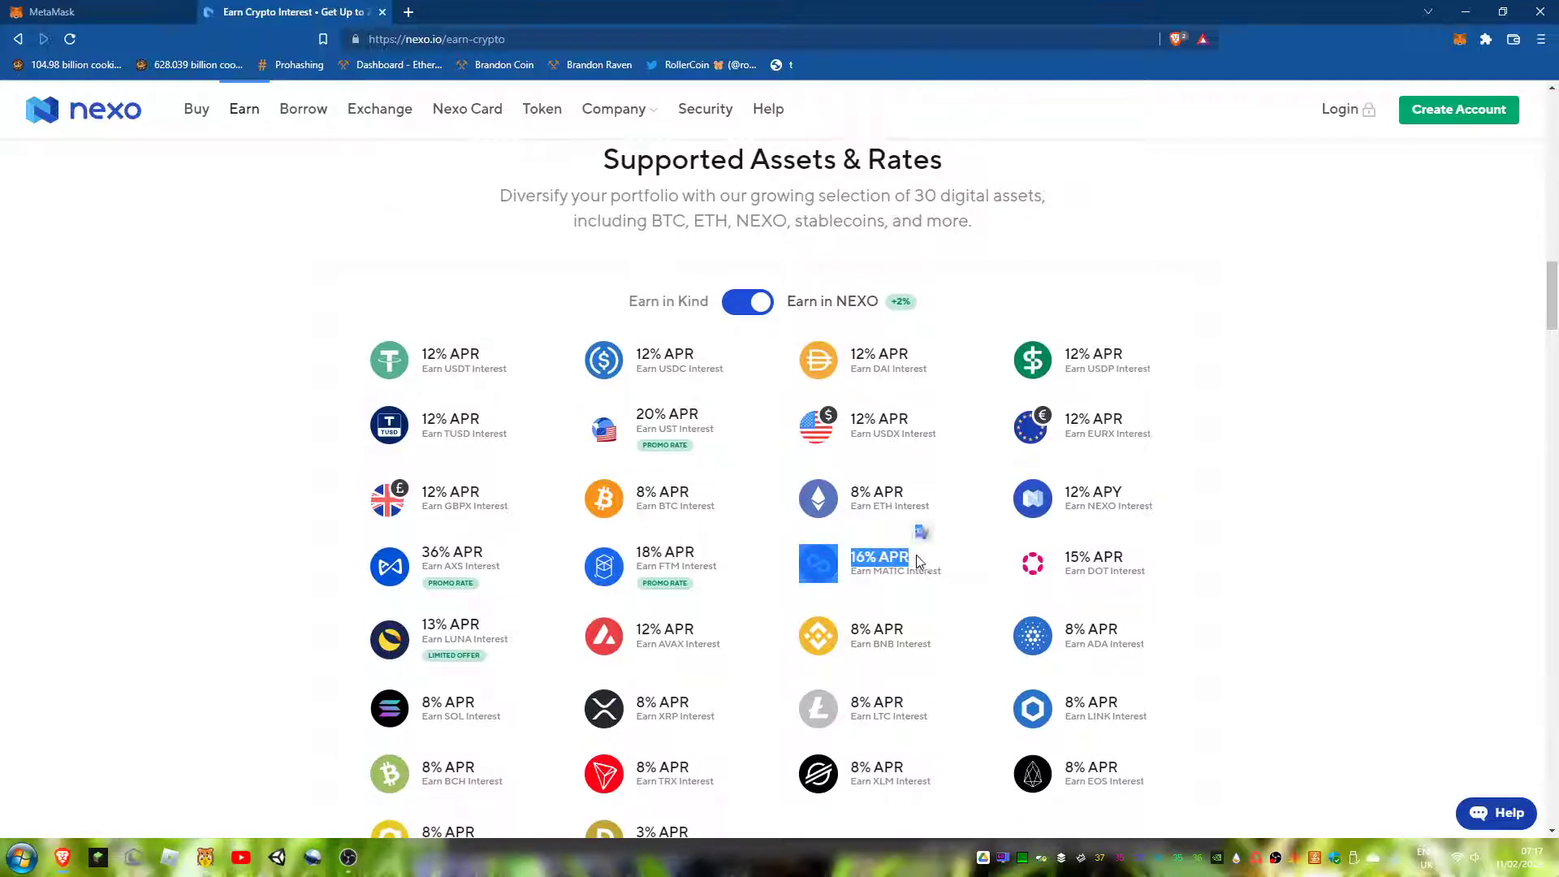
left_click(755, 305)
left_click(755, 305)
left_click(748, 305)
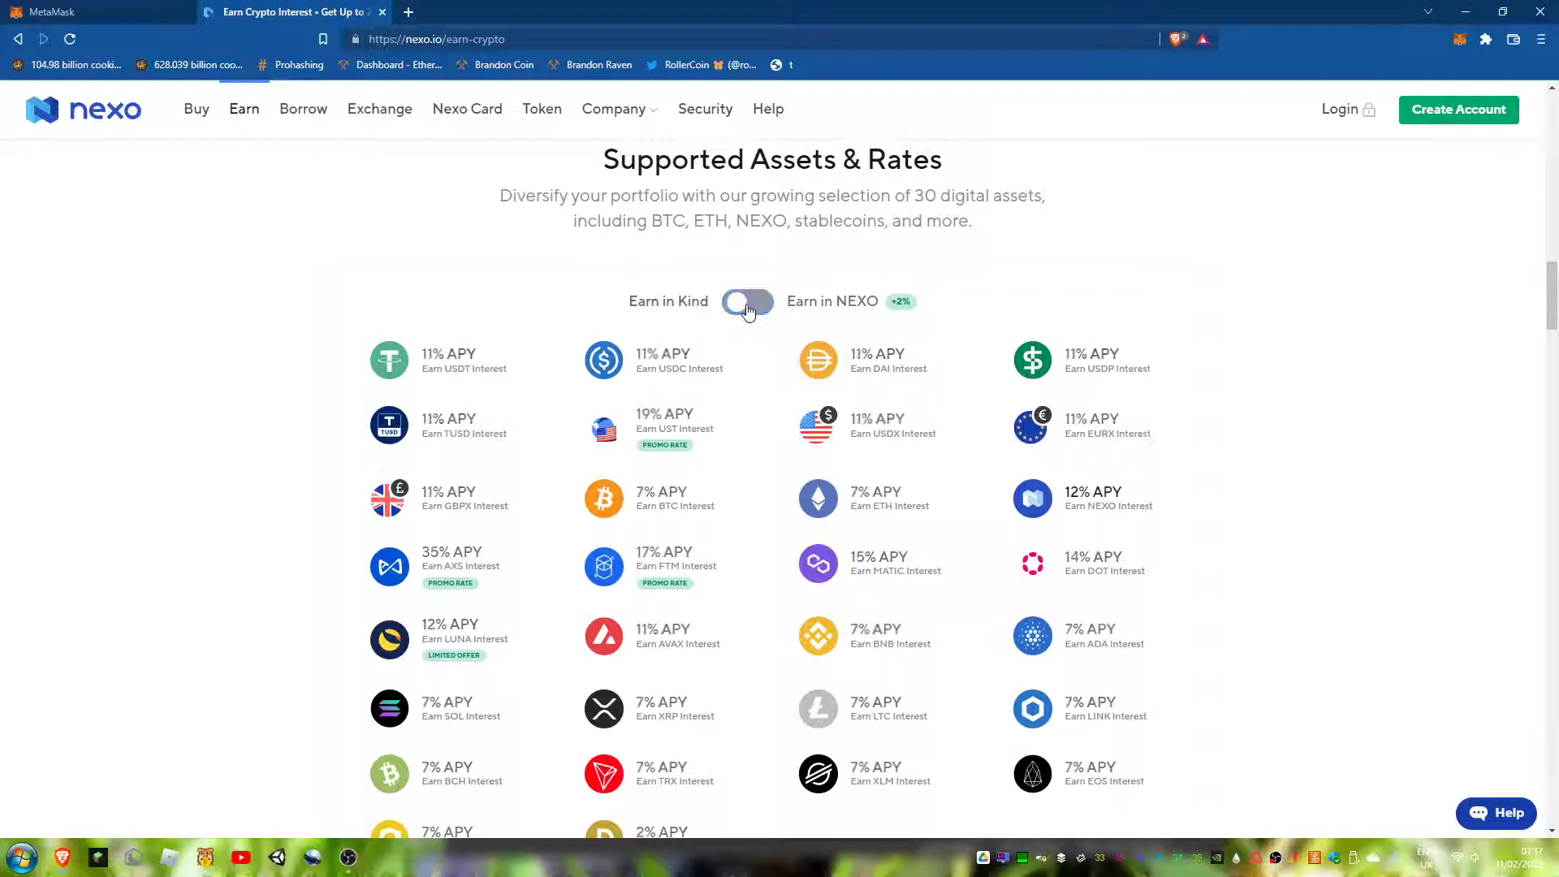
left_click(748, 307)
left_click(748, 307)
left_click(748, 308)
left_click(748, 307)
left_click(748, 308)
left_click(748, 306)
left_click(738, 315)
scroll(746, 369, "down", 5)
scroll(746, 368, "down", 3)
scroll(747, 368, "down", 4)
scroll(746, 369, "down", 1)
scroll(746, 368, "down", 3)
scroll(738, 392, "up", 4)
scroll(738, 392, "up", 5)
scroll(748, 450, "up", 3)
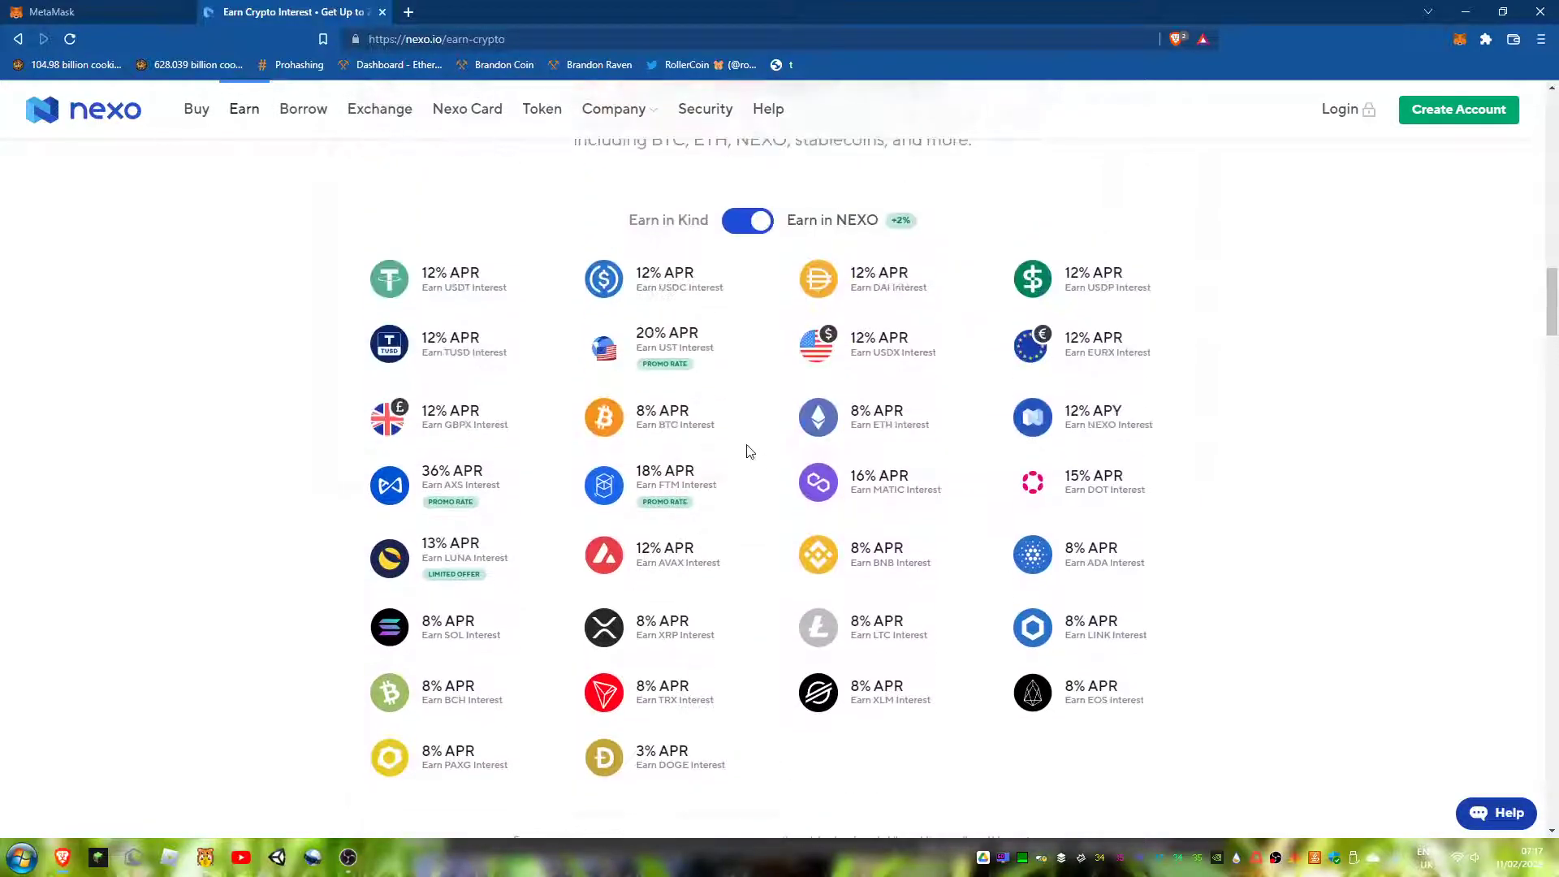